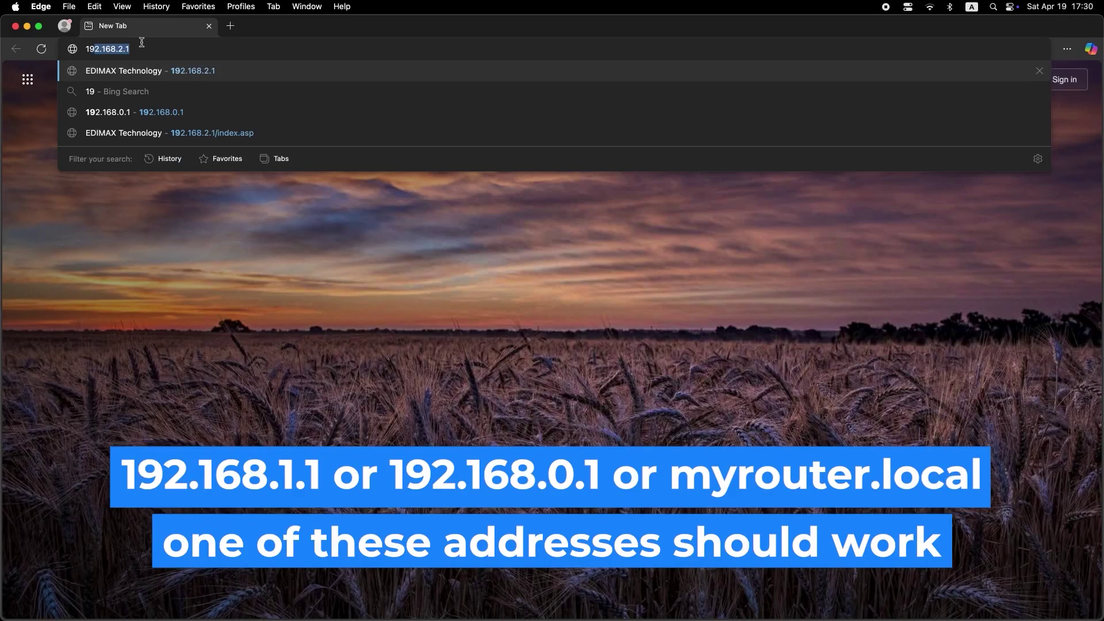
- Load the router login page at 192.168.1.1, correcting the mistyped address
text(2)
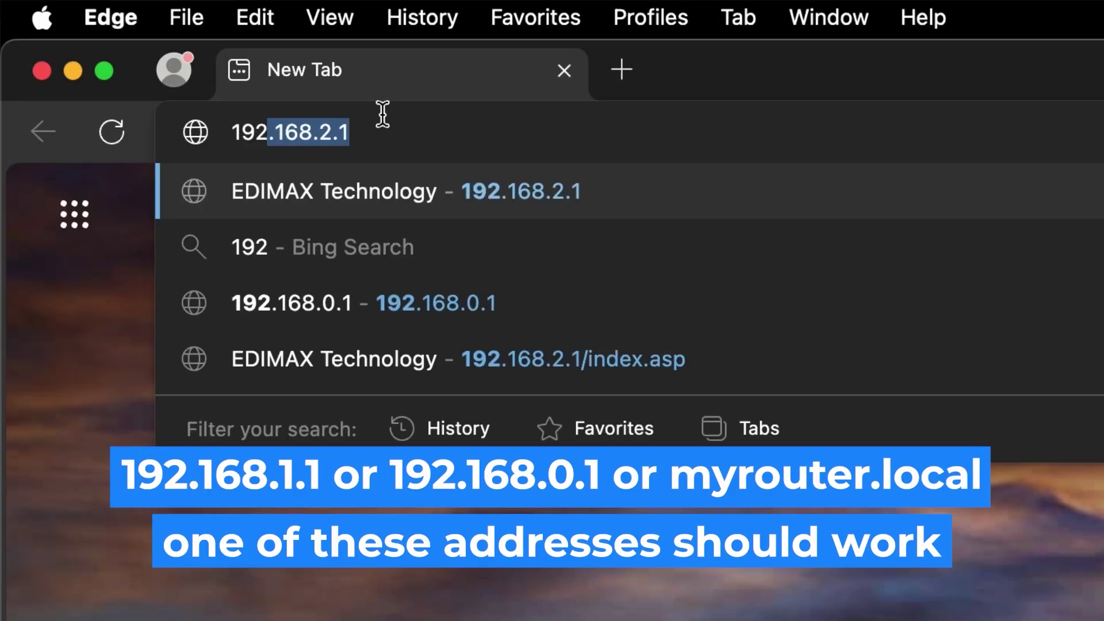
text(.168.2.1)
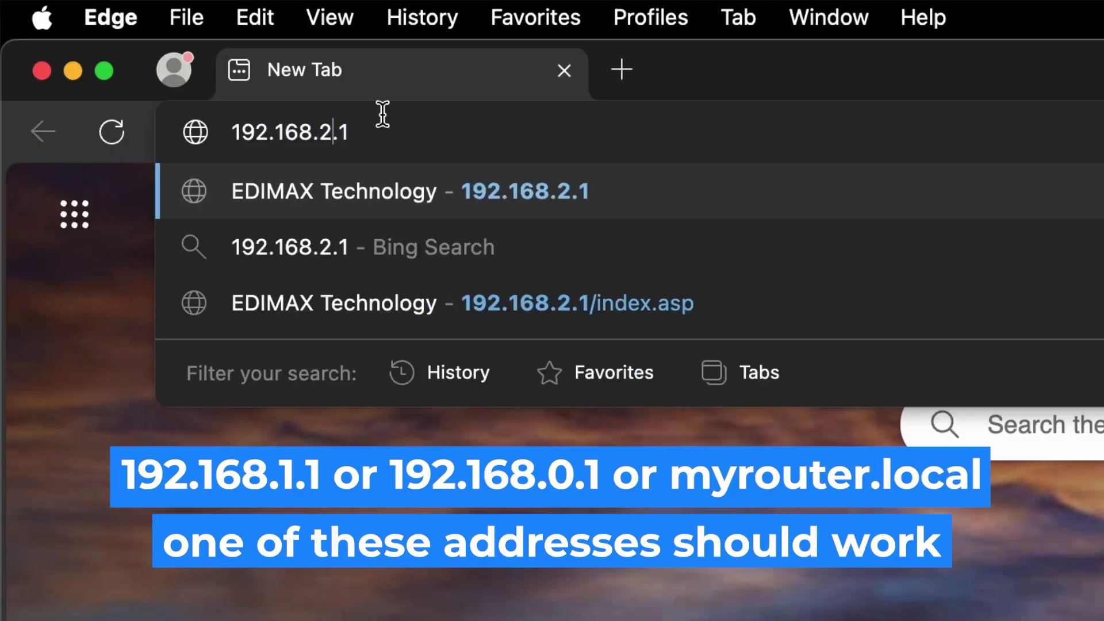
key(BackSpace)
text(1)
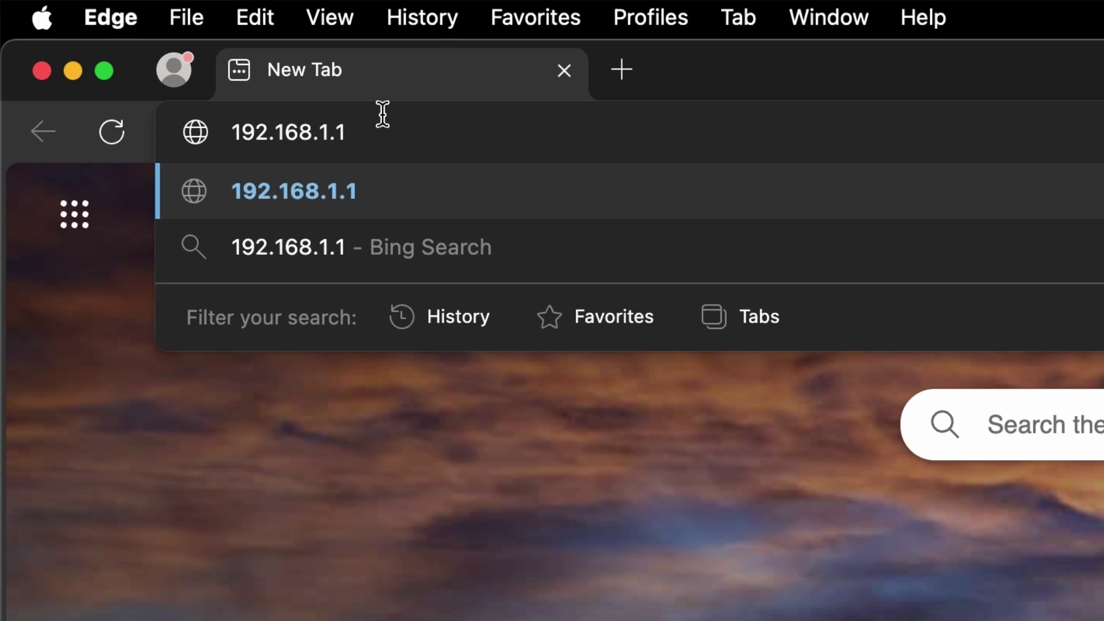
key(Return)
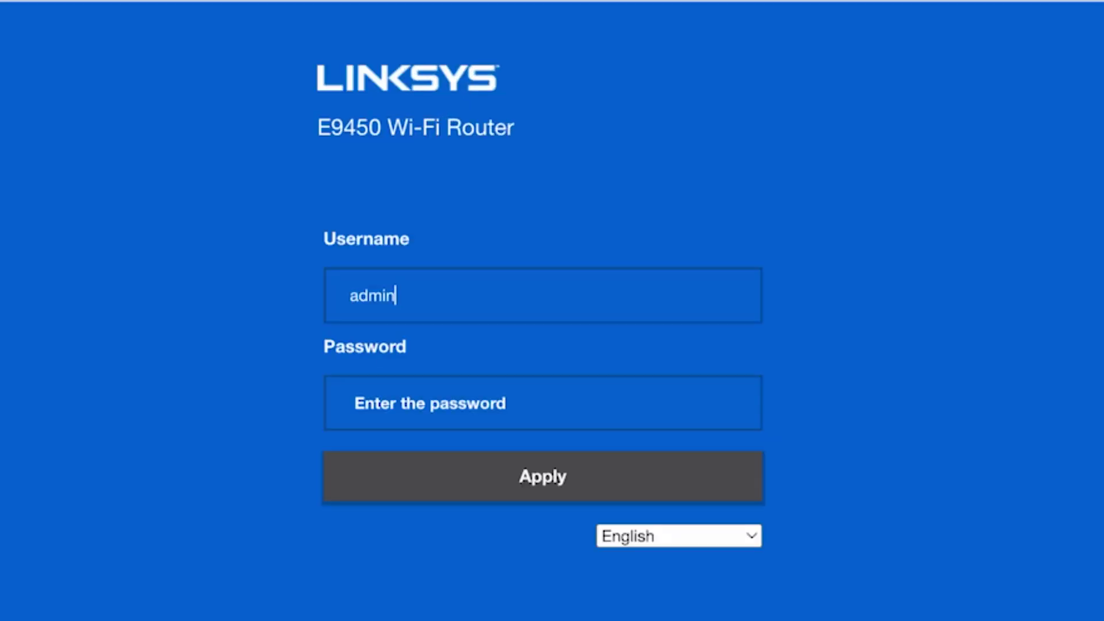
click(551, 409)
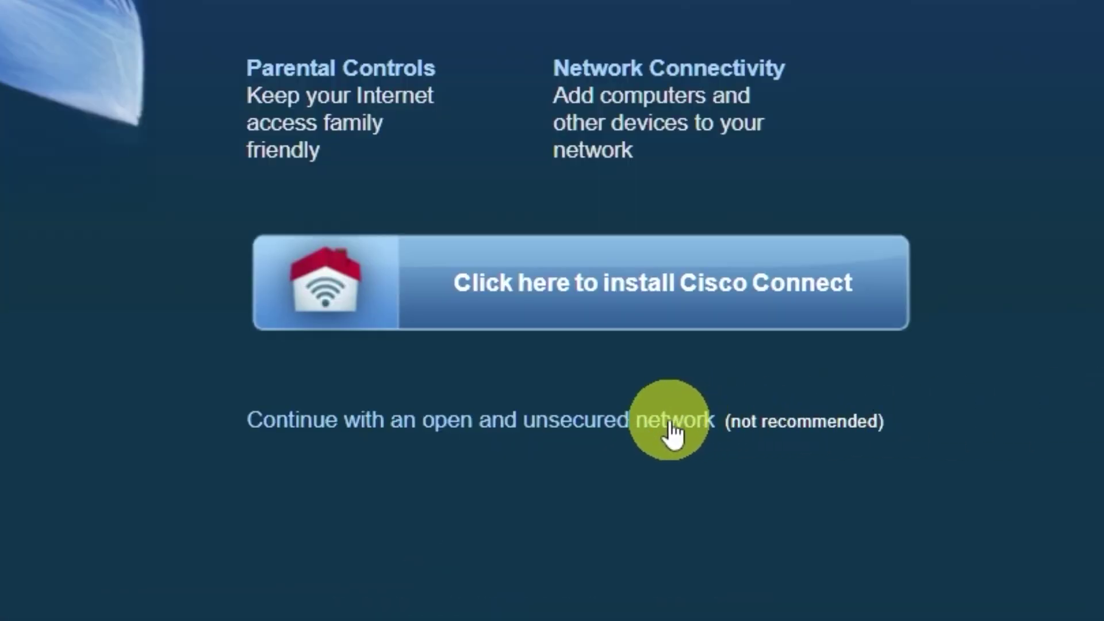
click(672, 425)
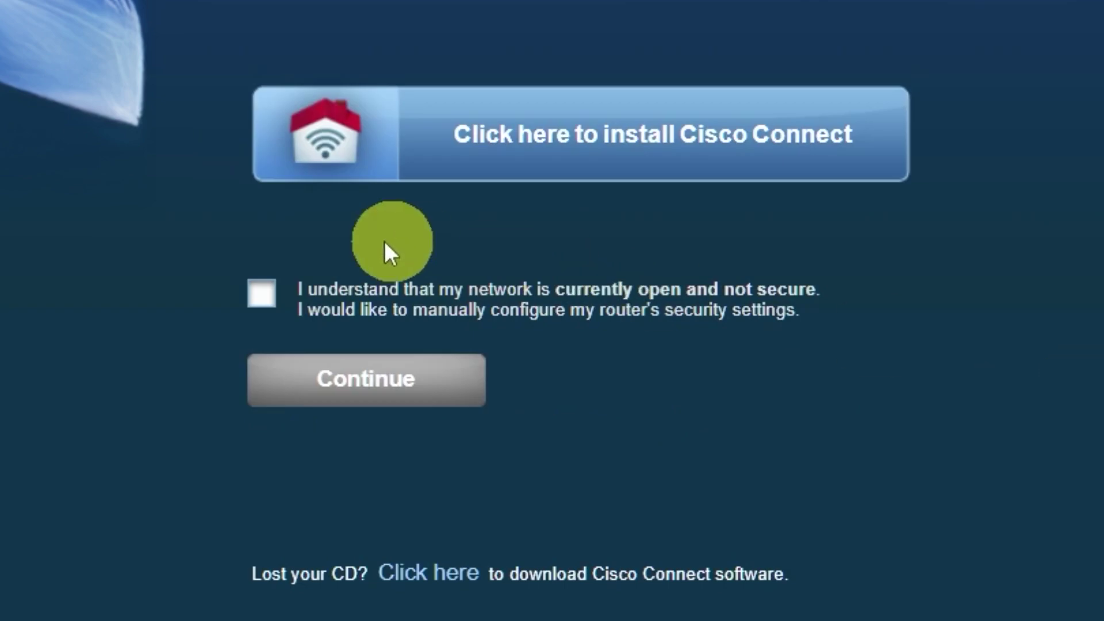
click(264, 294)
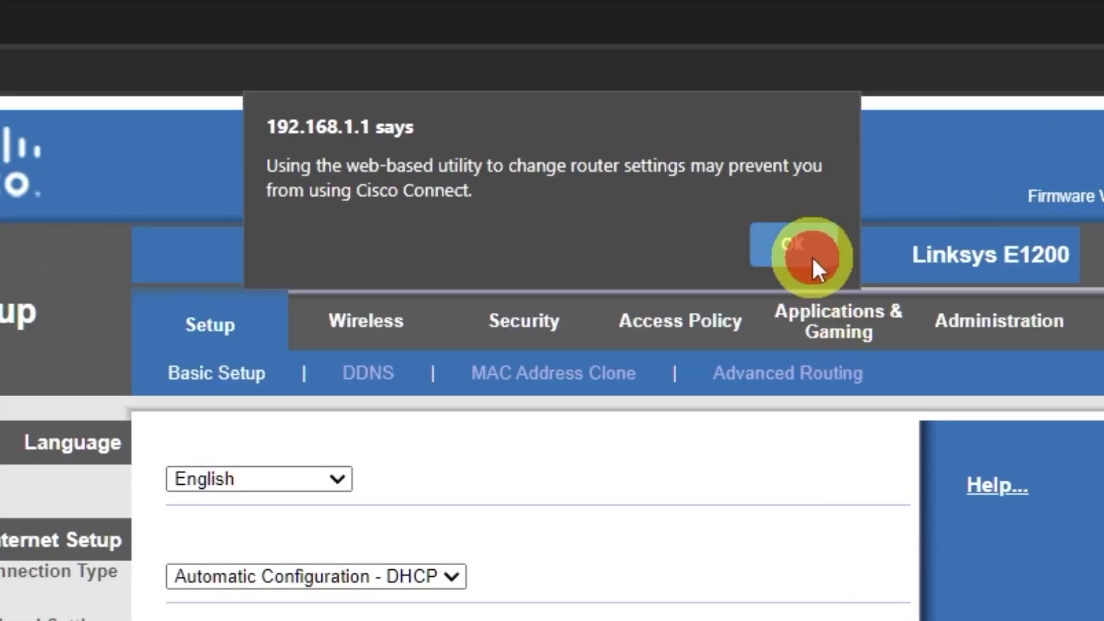
click(798, 249)
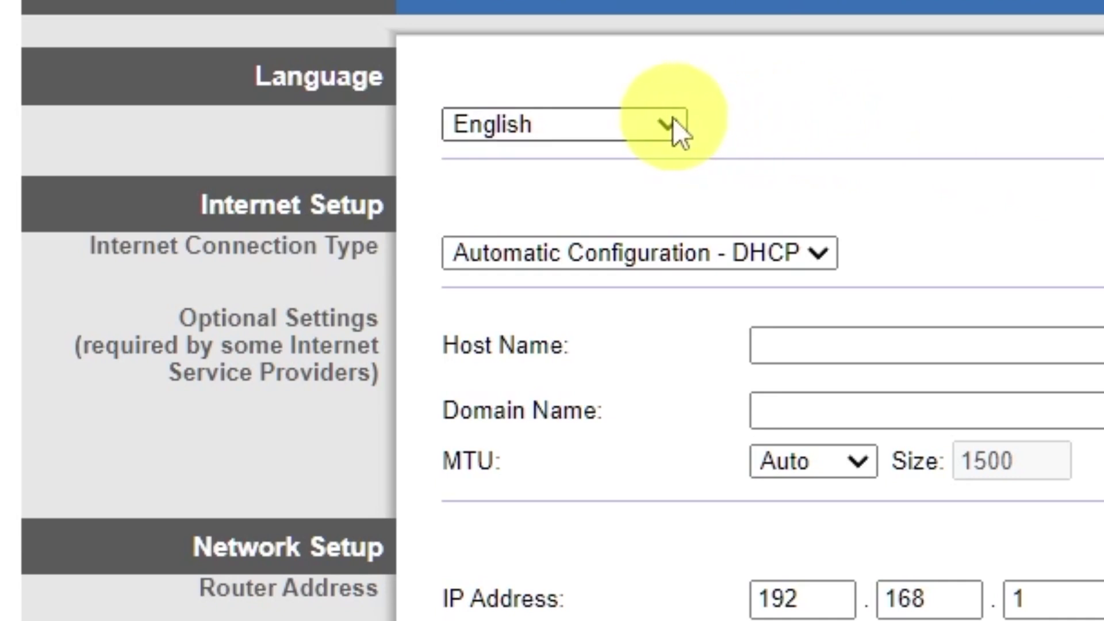
- Keep English as the language and set the connection type to Automatic Configuration - DHCP
click(670, 124)
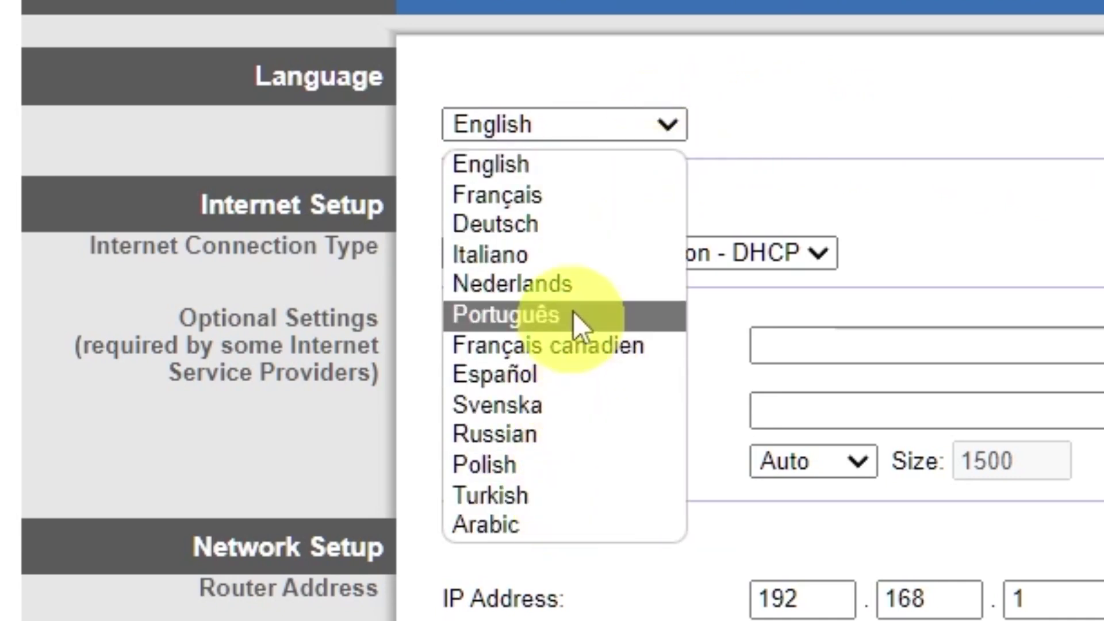
click(673, 124)
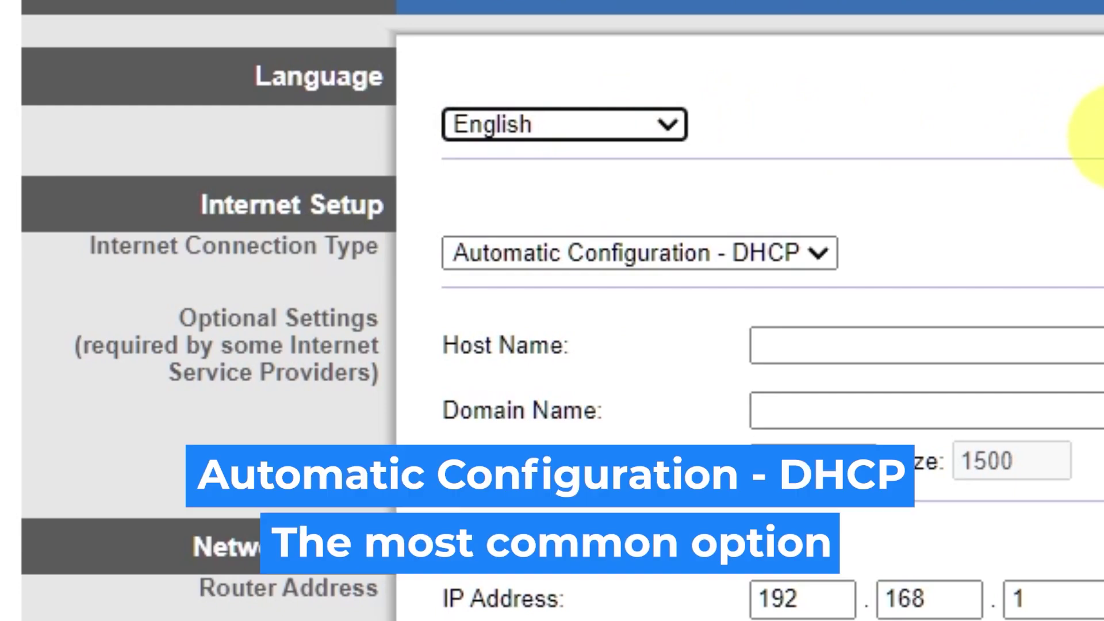
click(820, 253)
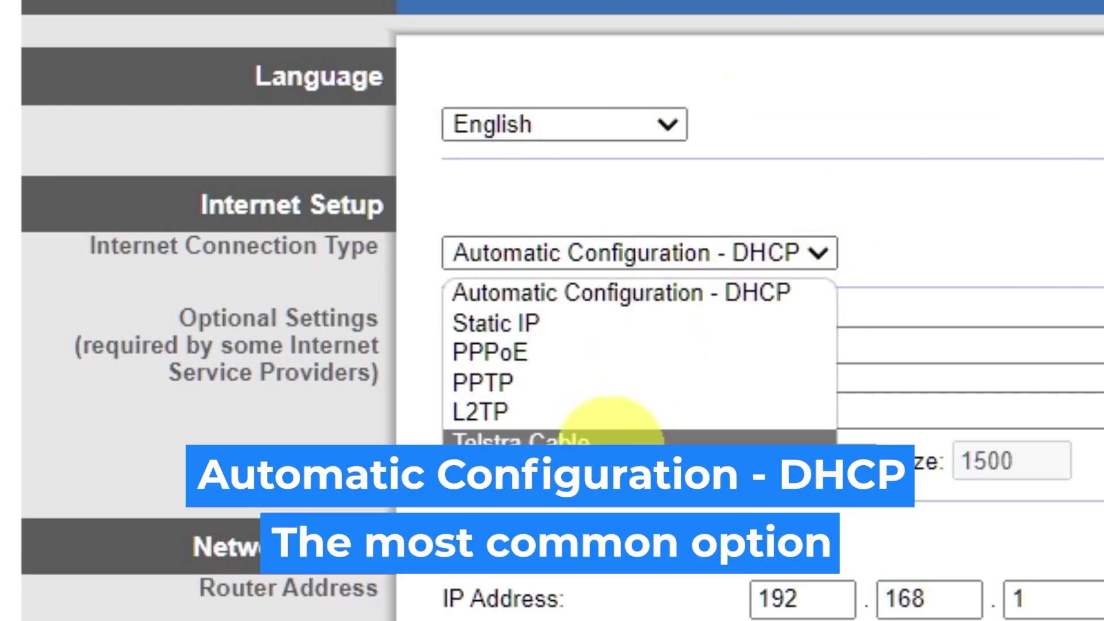
click(584, 323)
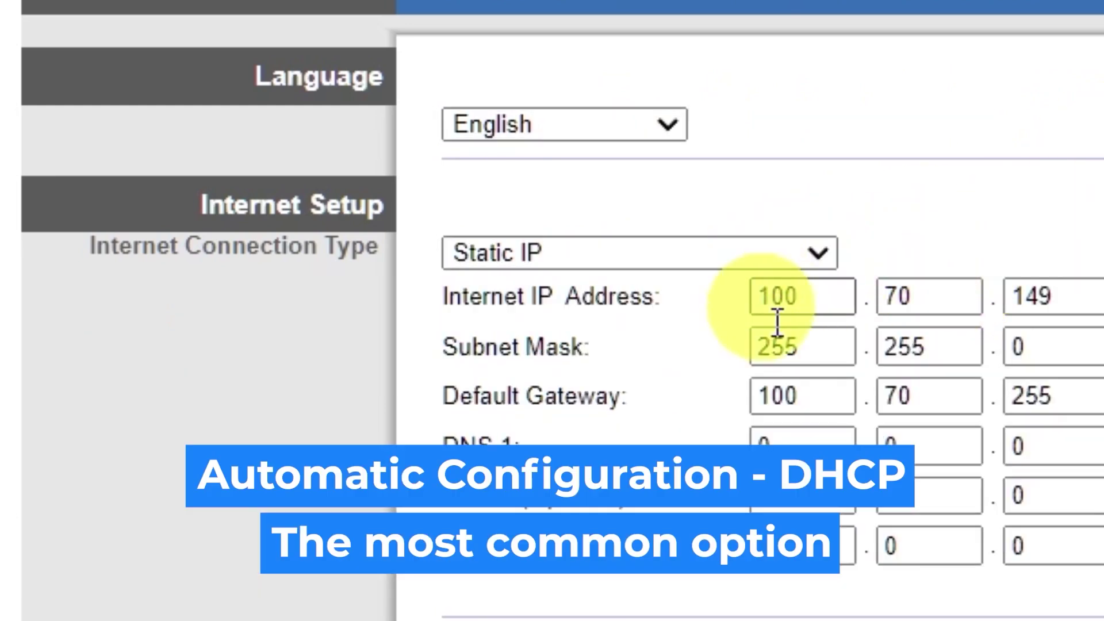
click(816, 256)
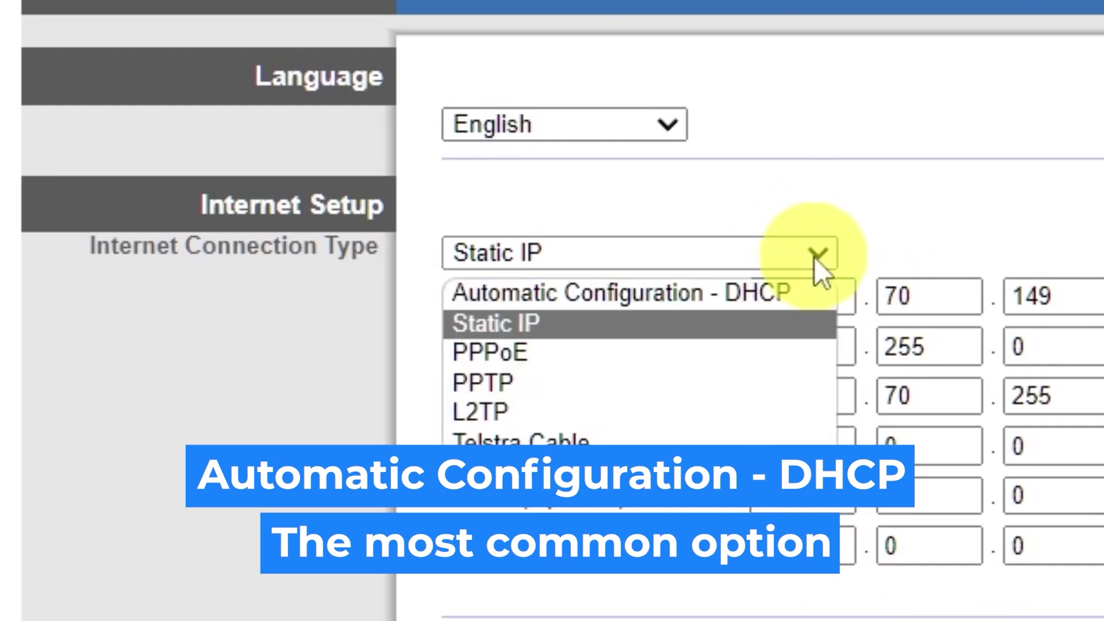
click(653, 349)
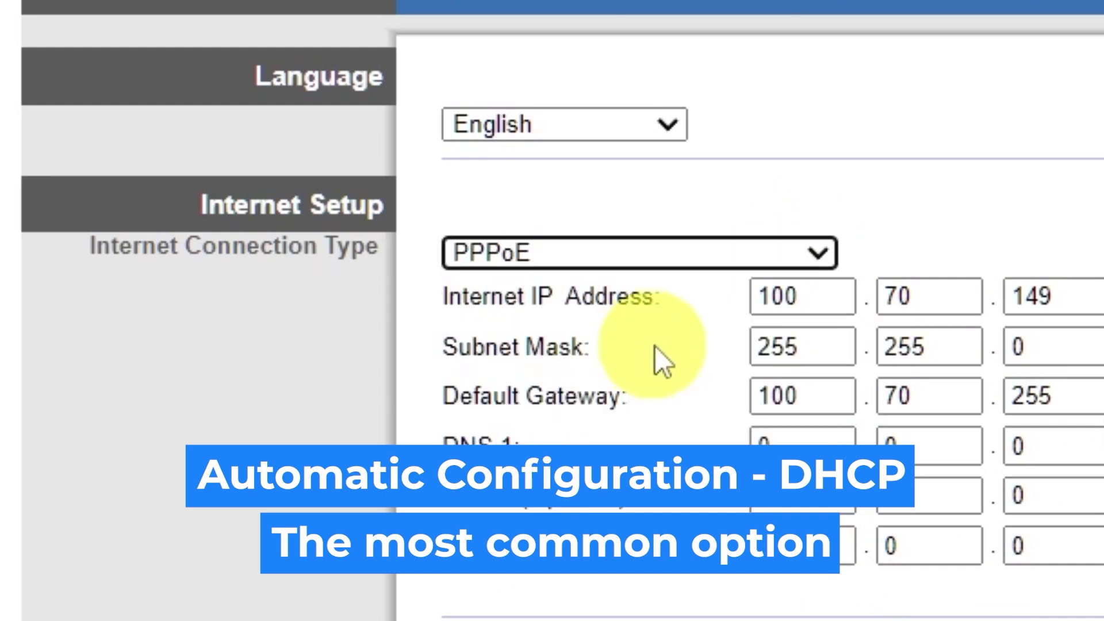
click(822, 257)
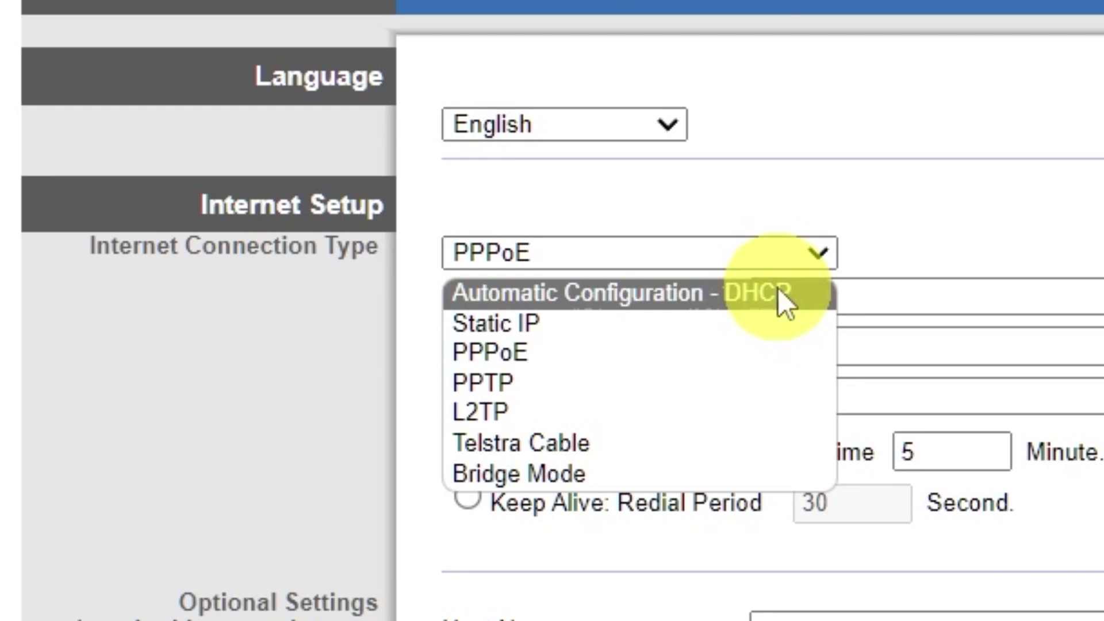
click(780, 292)
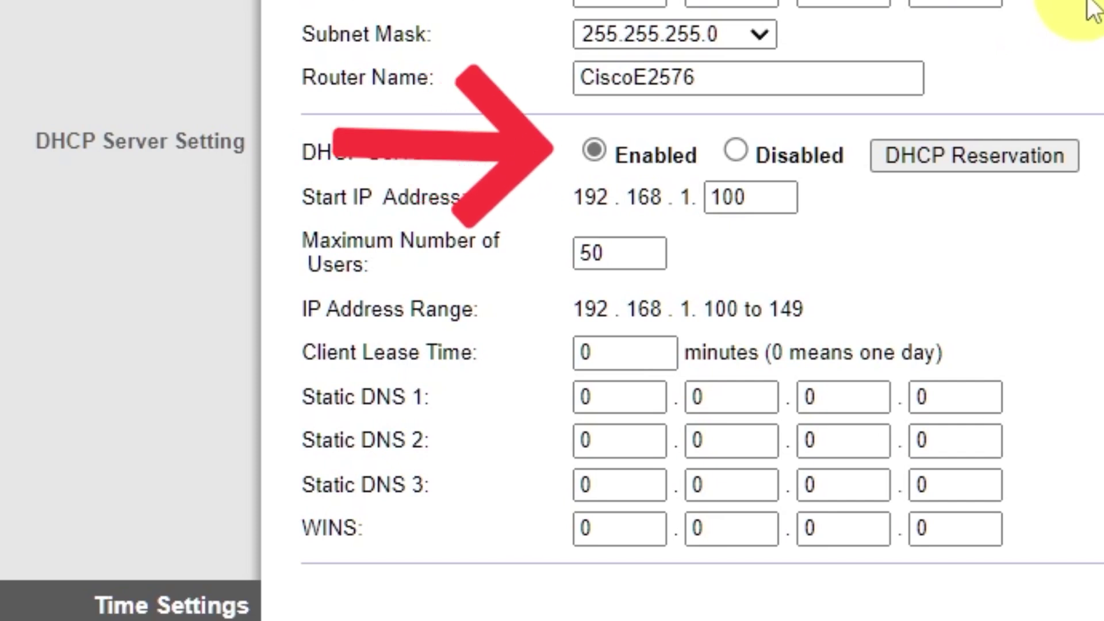
- Set the time zone to (GMT-09:00) Alaska
scroll(1093, 8, down, 5)
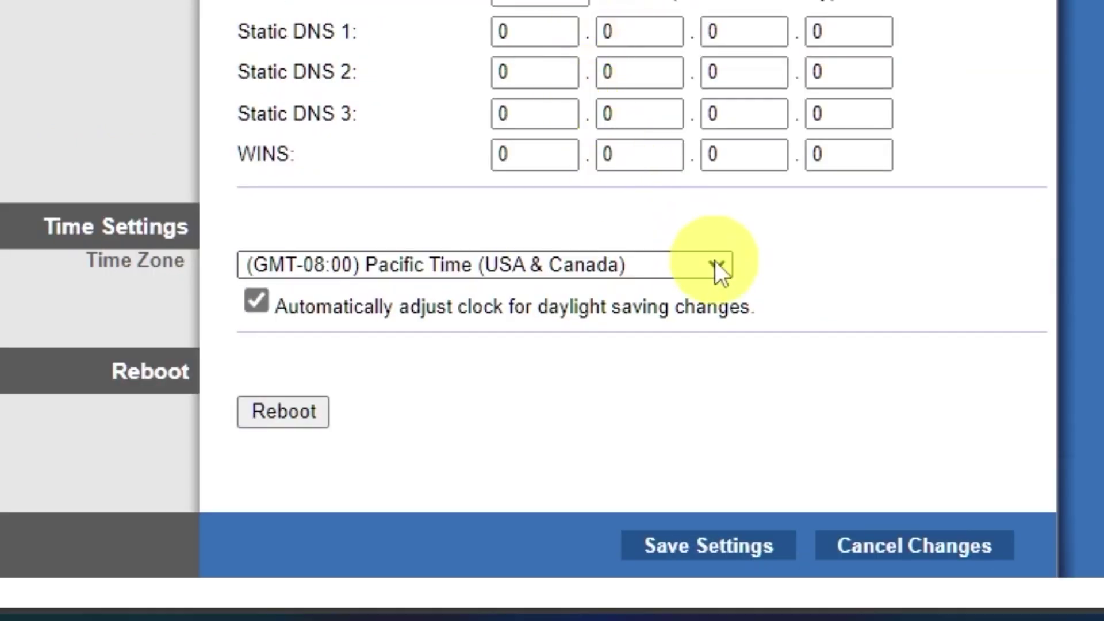
click(716, 263)
scroll(608, 18, down, 2)
scroll(602, 32, down, 3)
scroll(598, 23, up, 5)
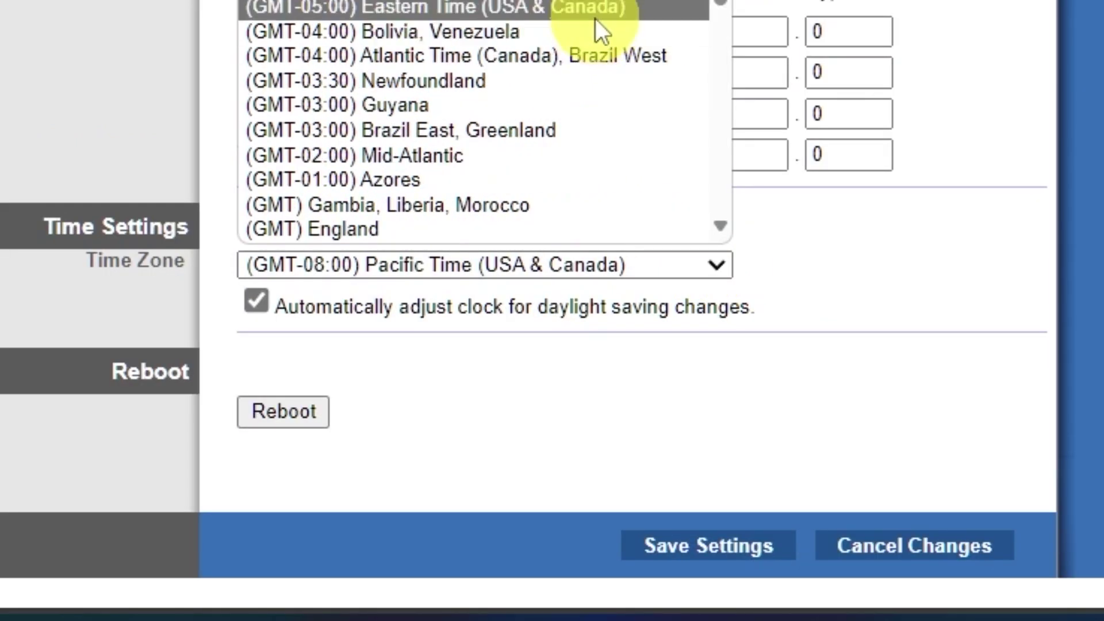
key(Up)
key(Return)
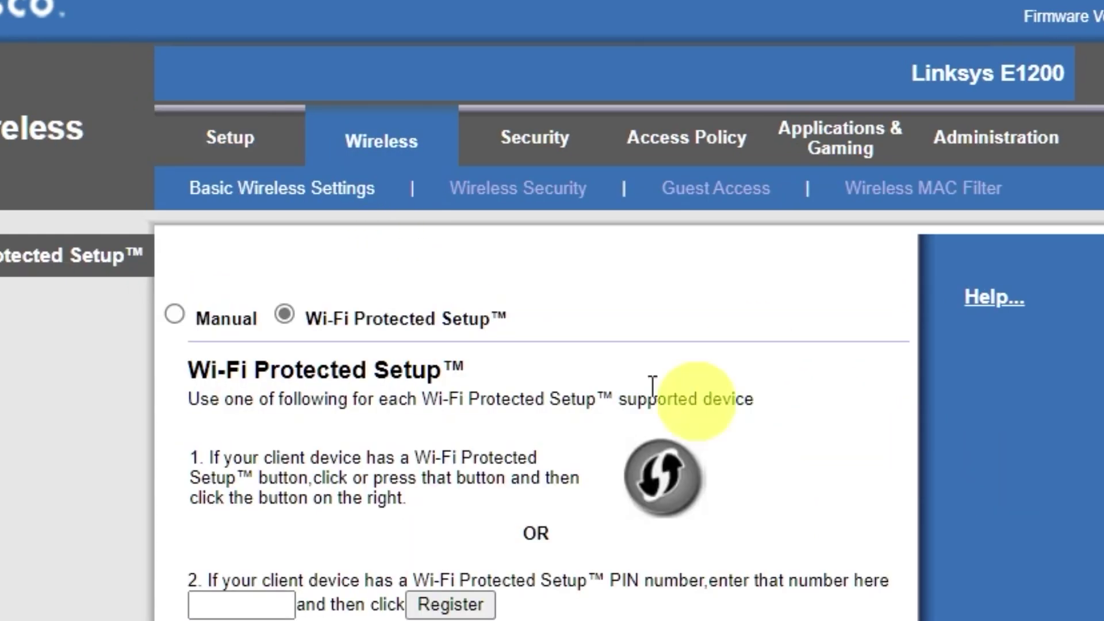
- Rename the Wi-Fi network to Cisco by deleting E2576 and save the wireless settings
click(176, 314)
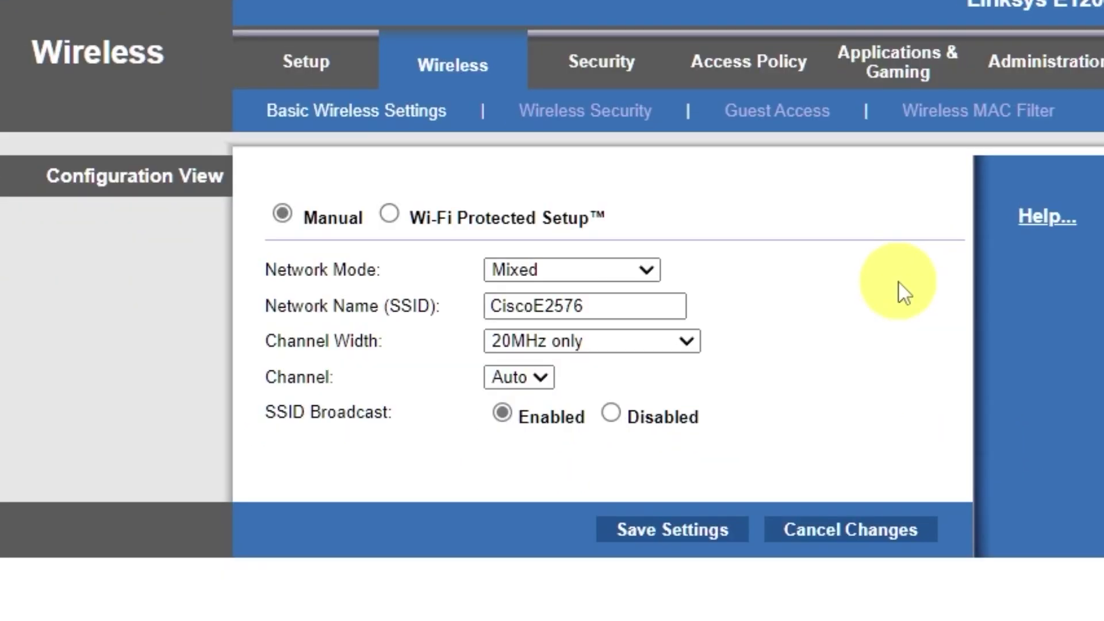
drag(600, 306, 534, 306)
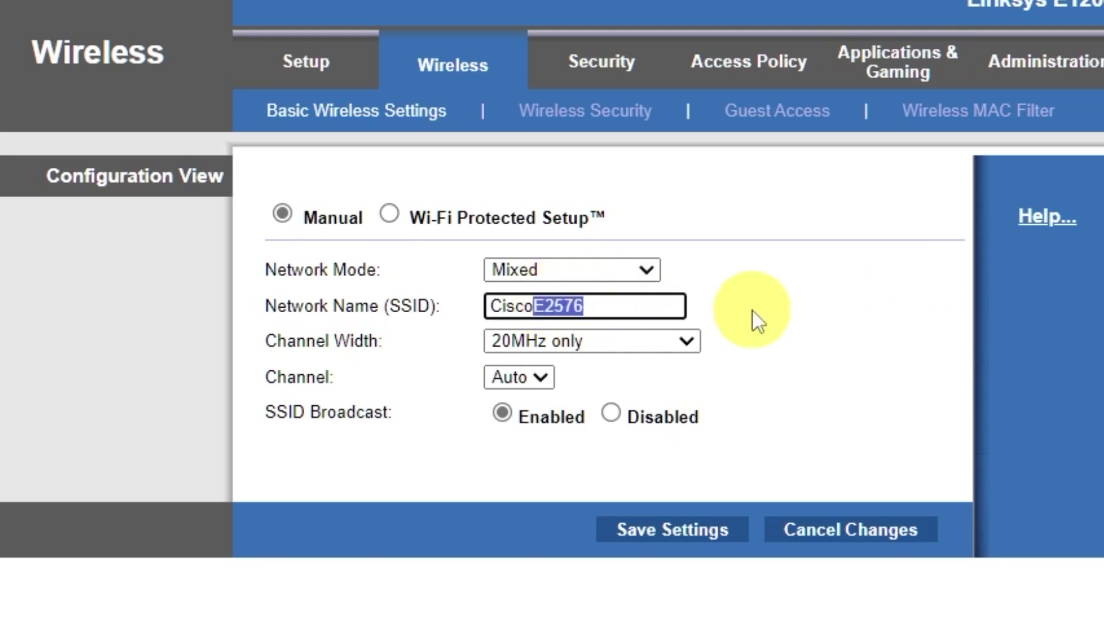
key(BackSpace)
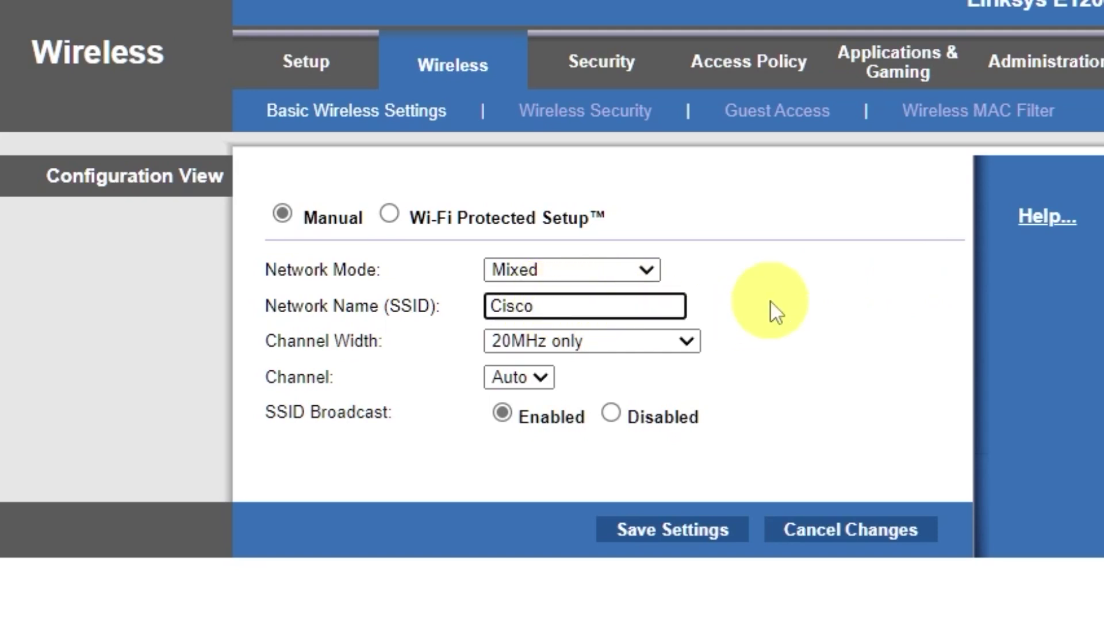
click(678, 532)
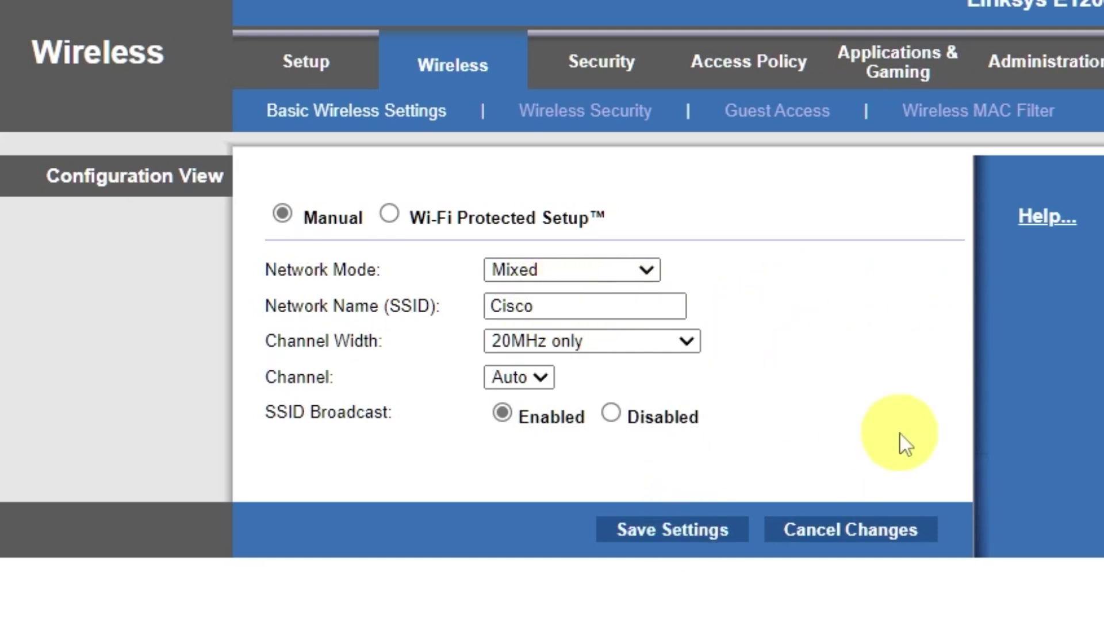
click(660, 228)
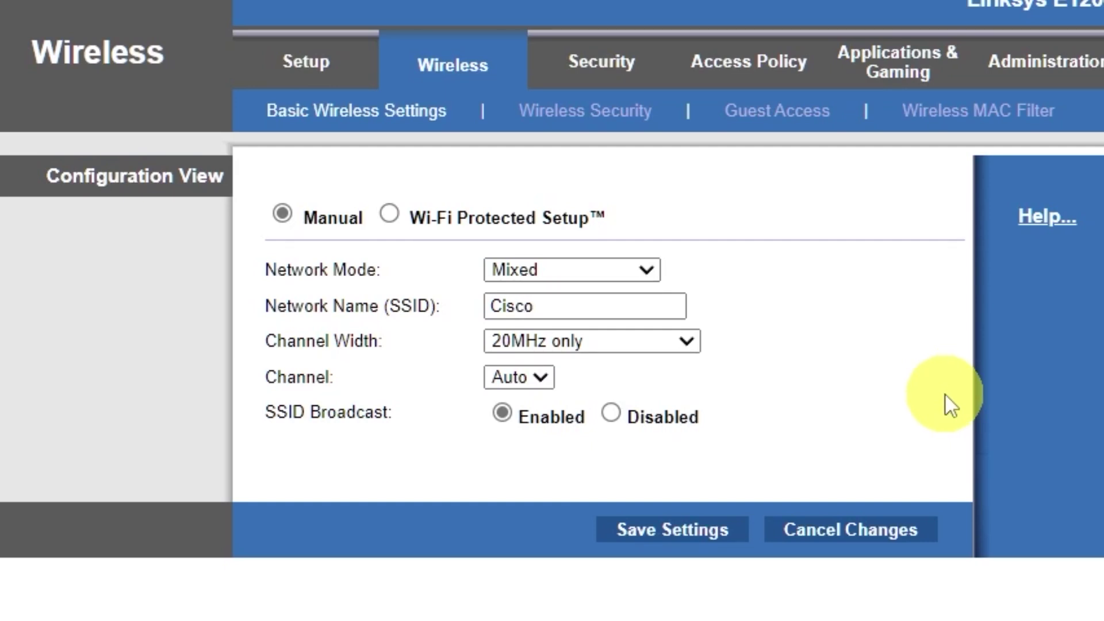
click(636, 124)
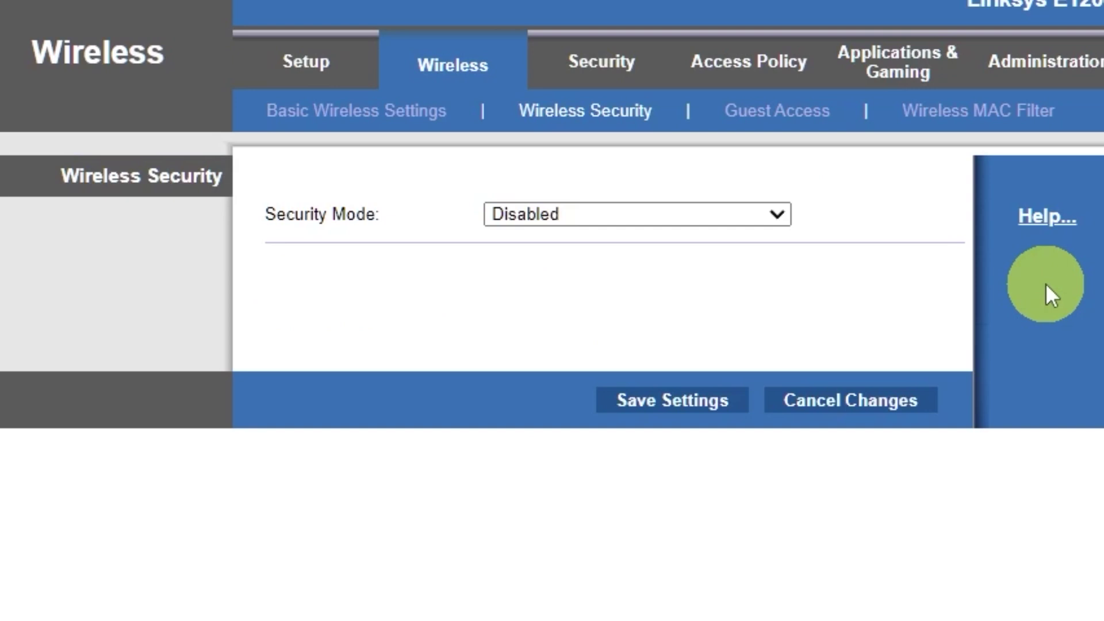
click(775, 216)
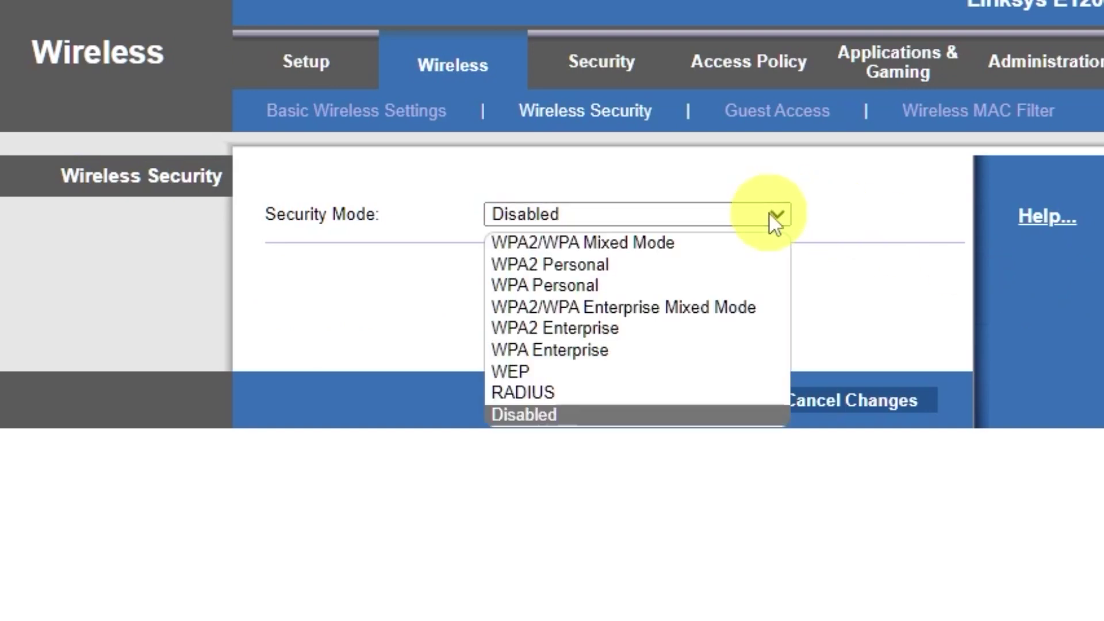
click(675, 243)
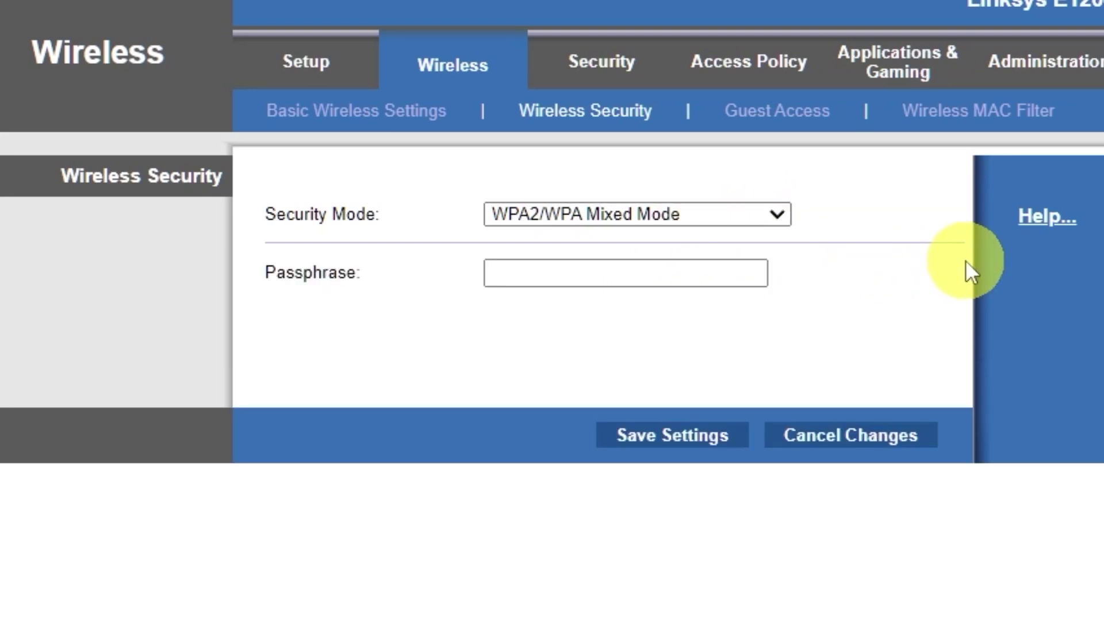
click(707, 261)
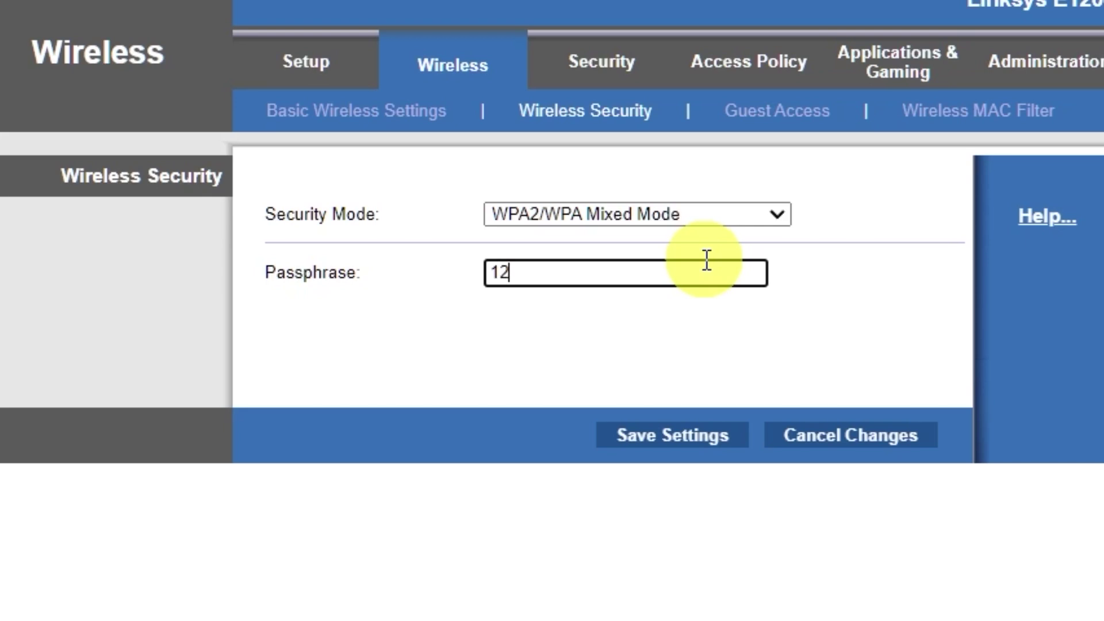
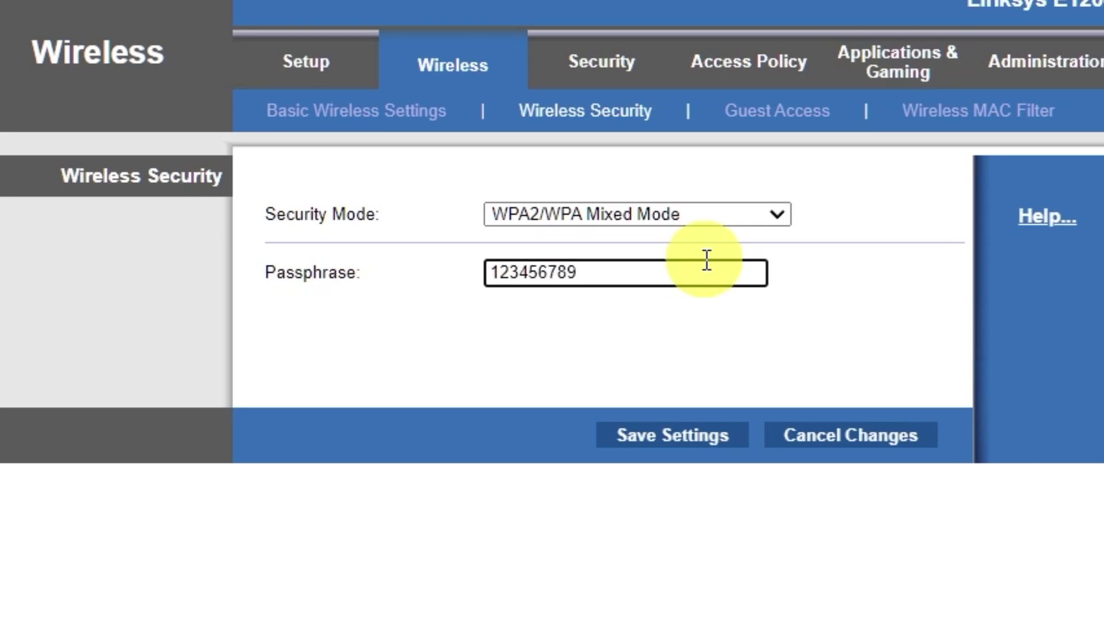
click(672, 440)
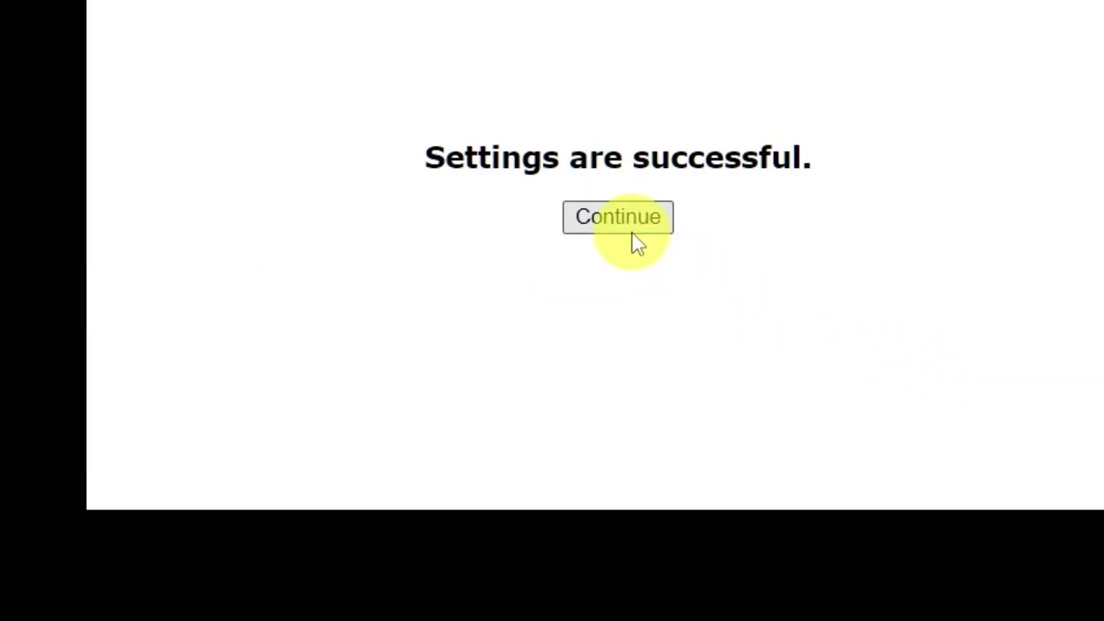
click(629, 218)
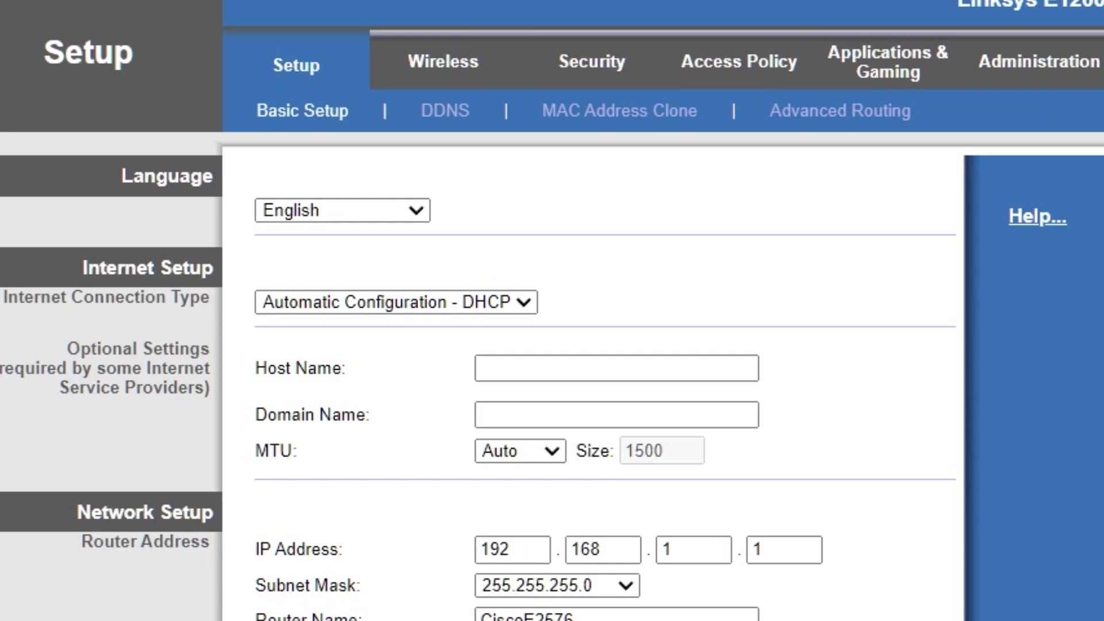
- Reboot the router from the Basic Setup page
scroll(916, 432, down, 5)
scroll(916, 431, down, 5)
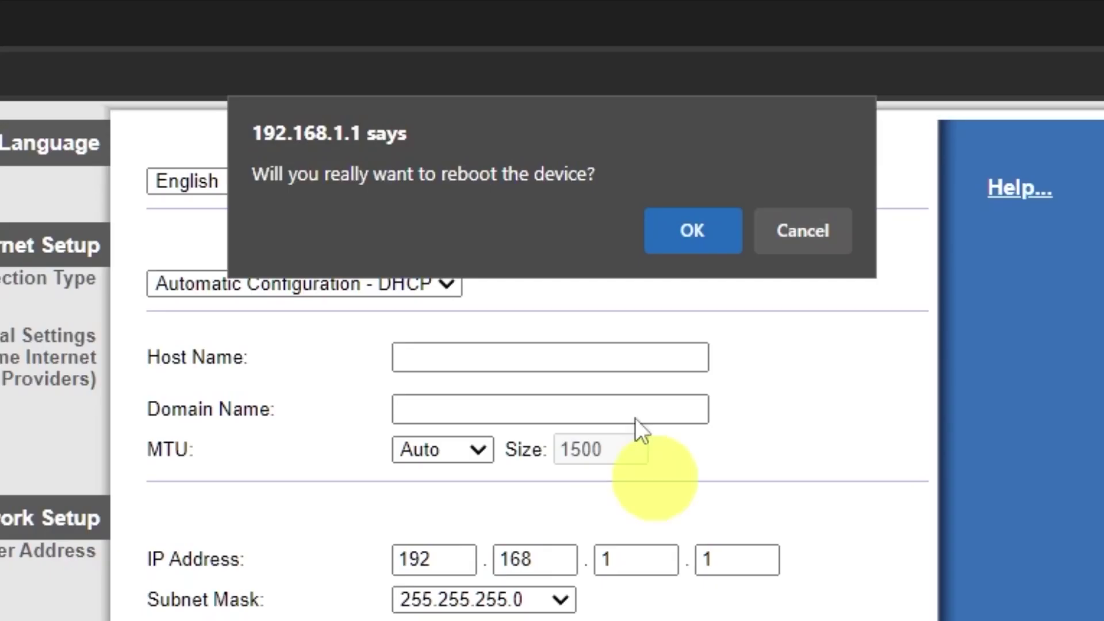
click(694, 240)
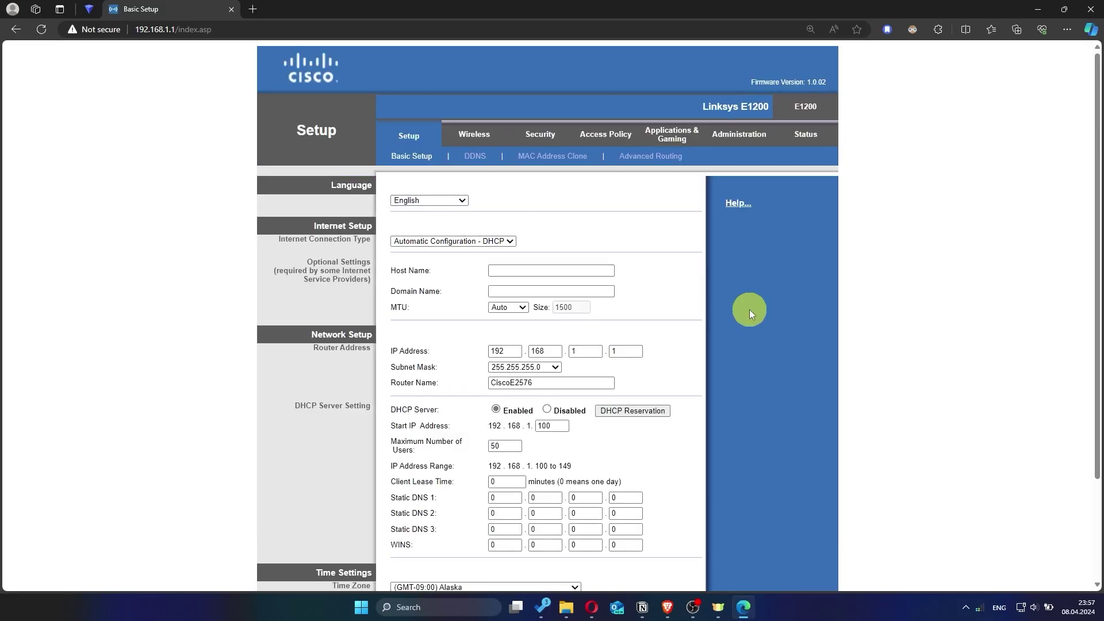
- Test browsing with an 'hhh' search in a new tab, then close it
click(257, 9)
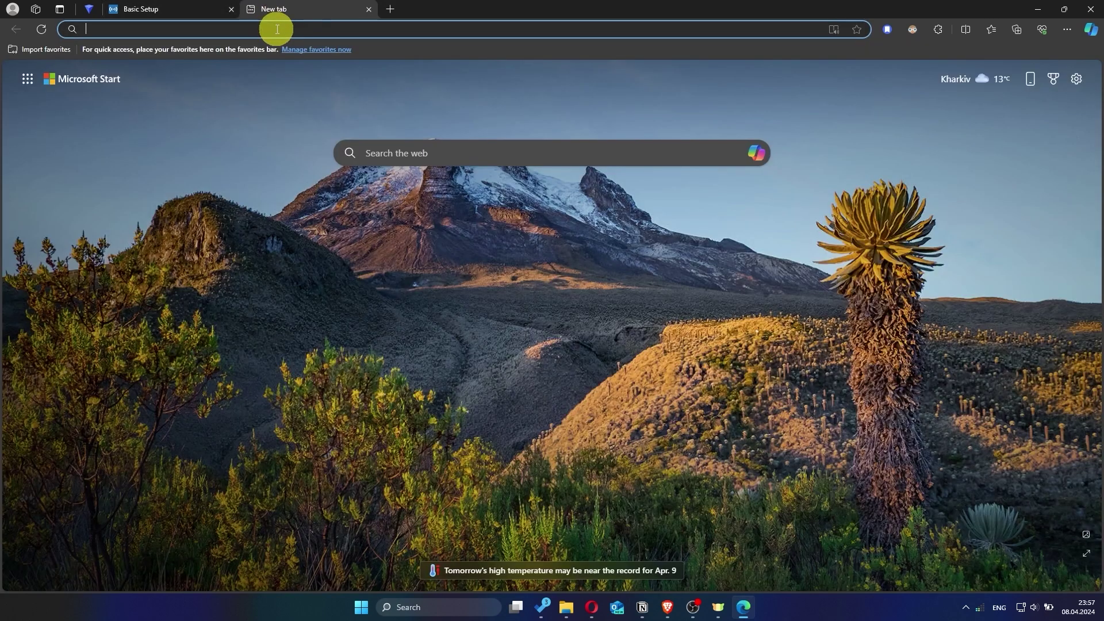
text(hhh)
key(Return)
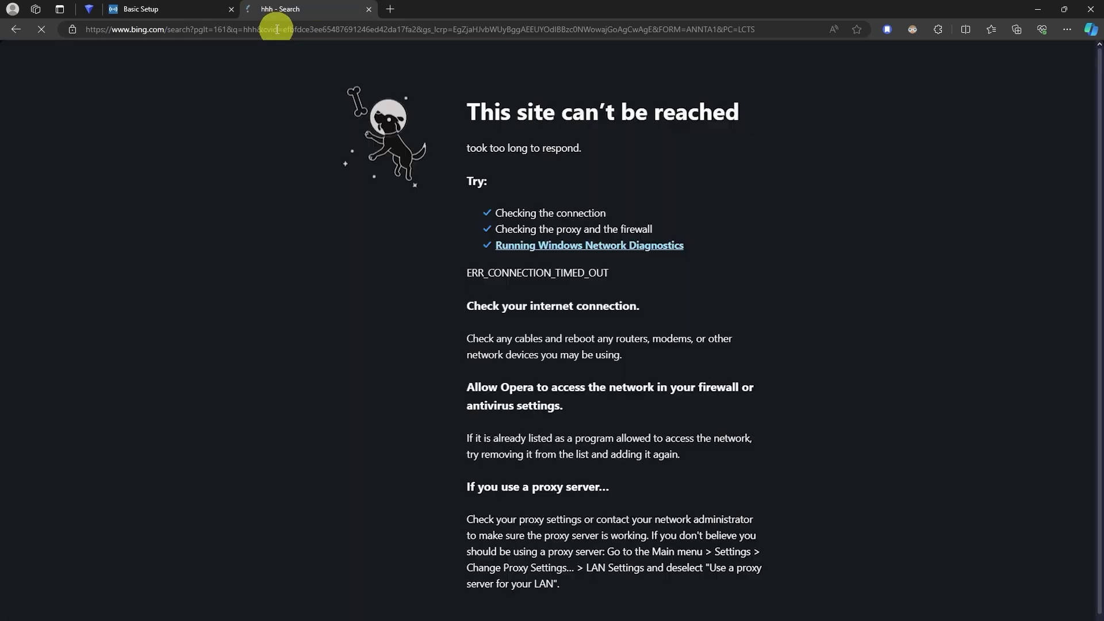
click(369, 10)
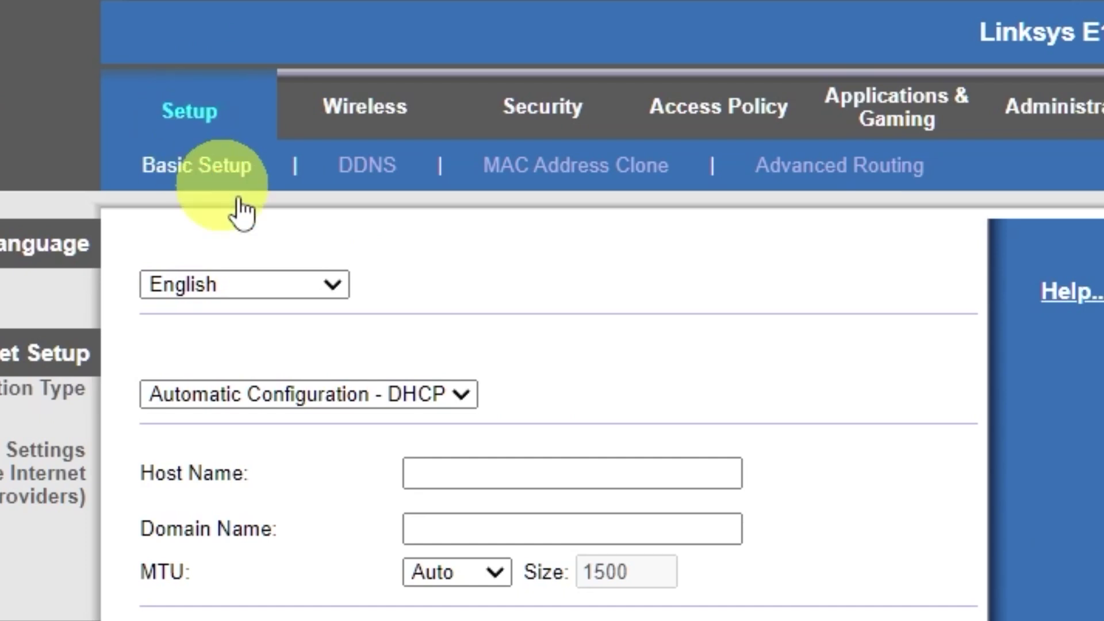
click(590, 174)
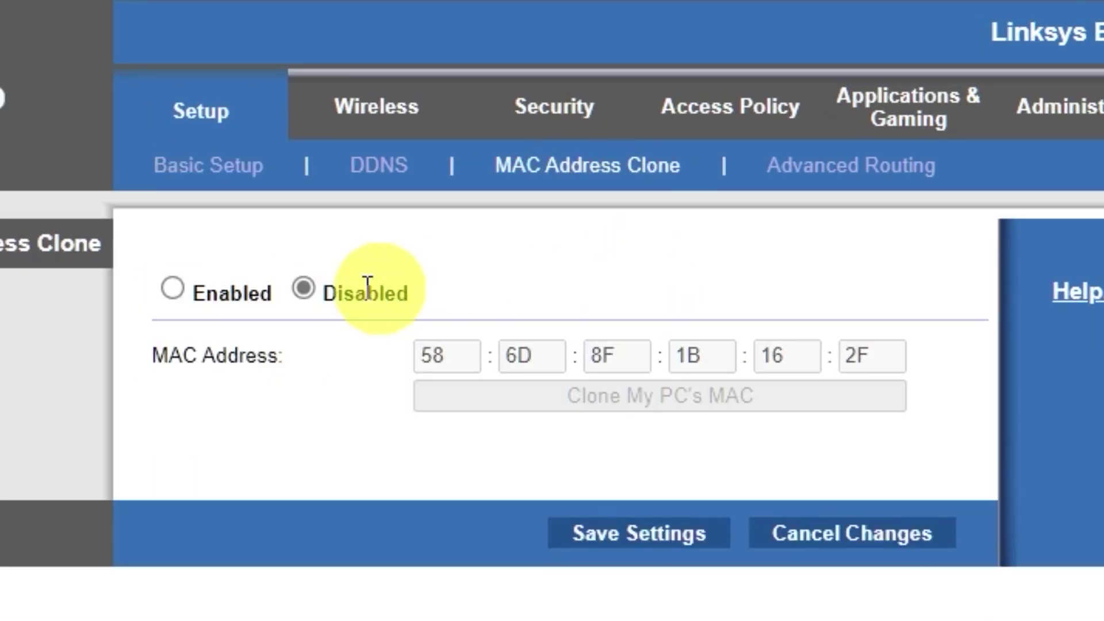
click(175, 286)
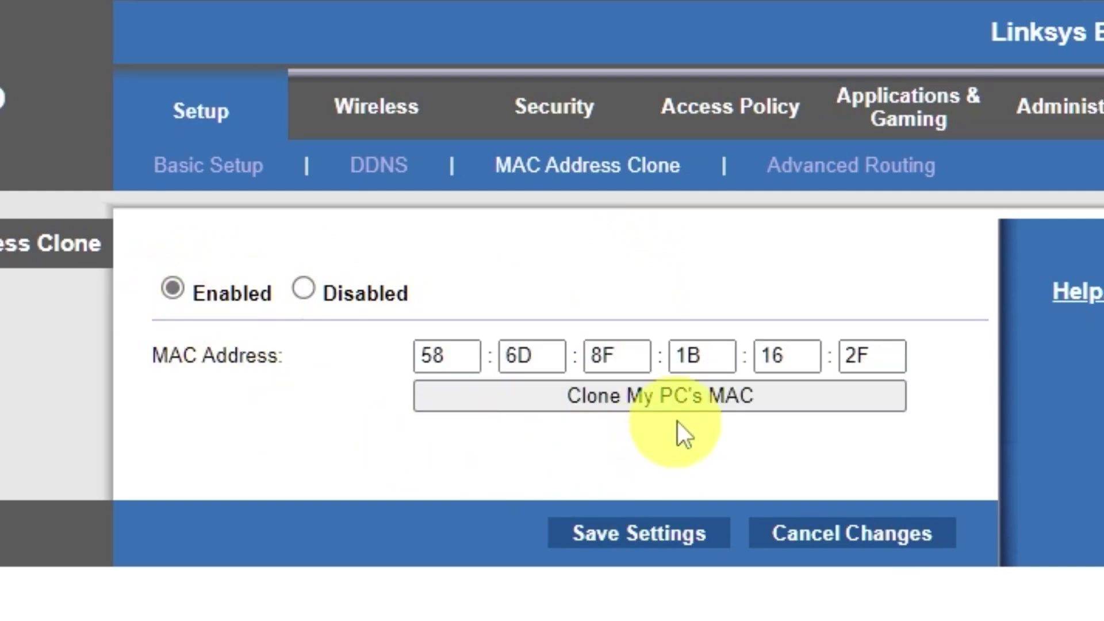
click(694, 398)
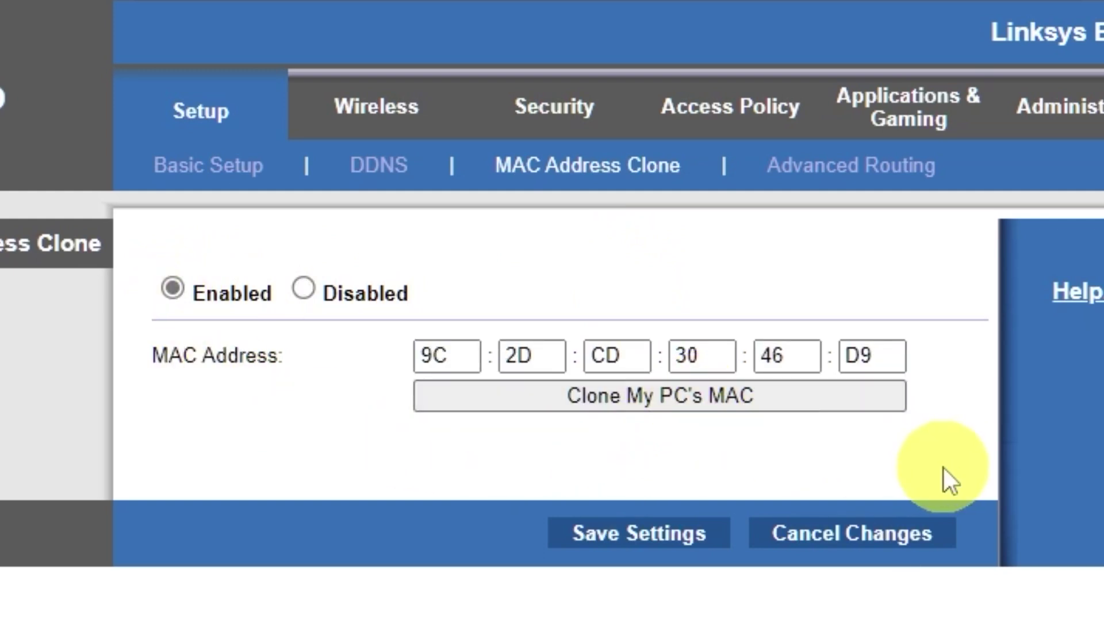
click(662, 533)
click(576, 302)
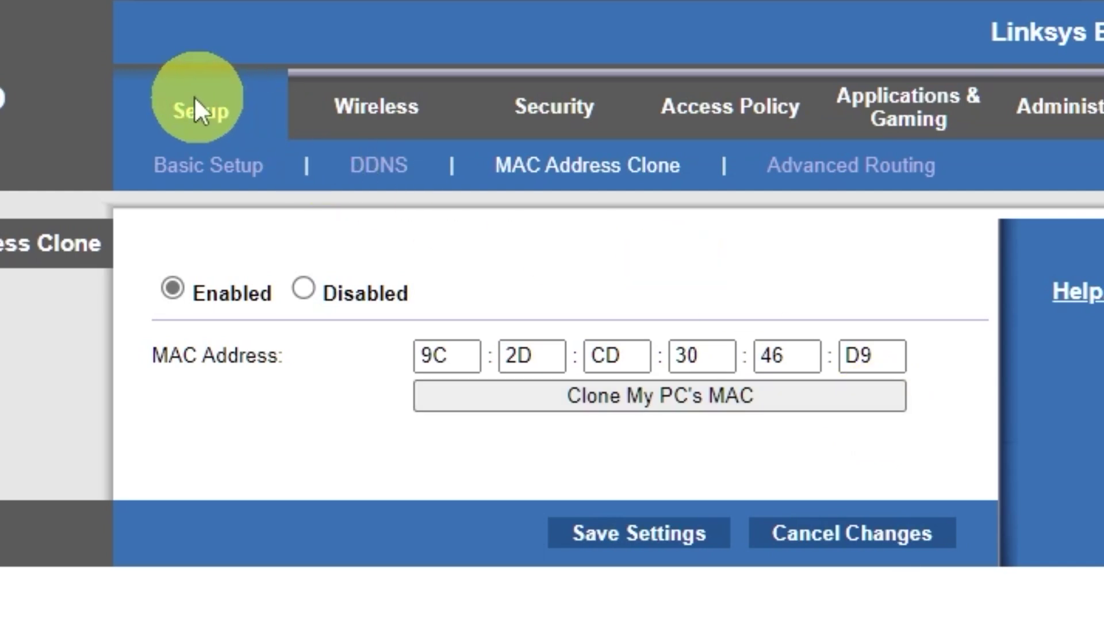
click(188, 112)
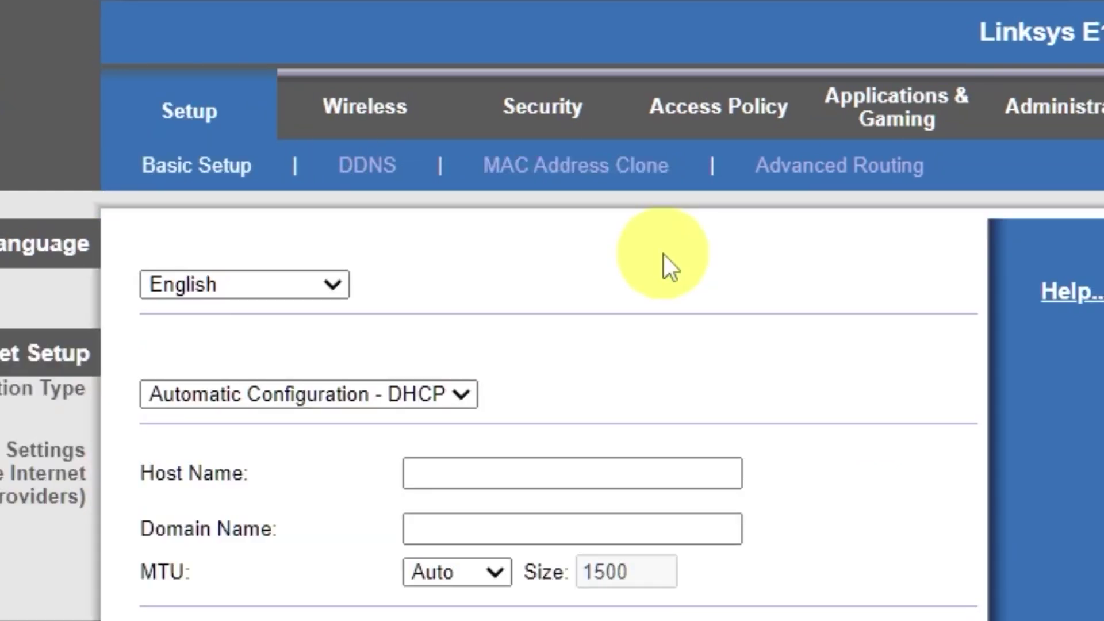
- Reboot the router again and confirm
scroll(389, 489, down, 15)
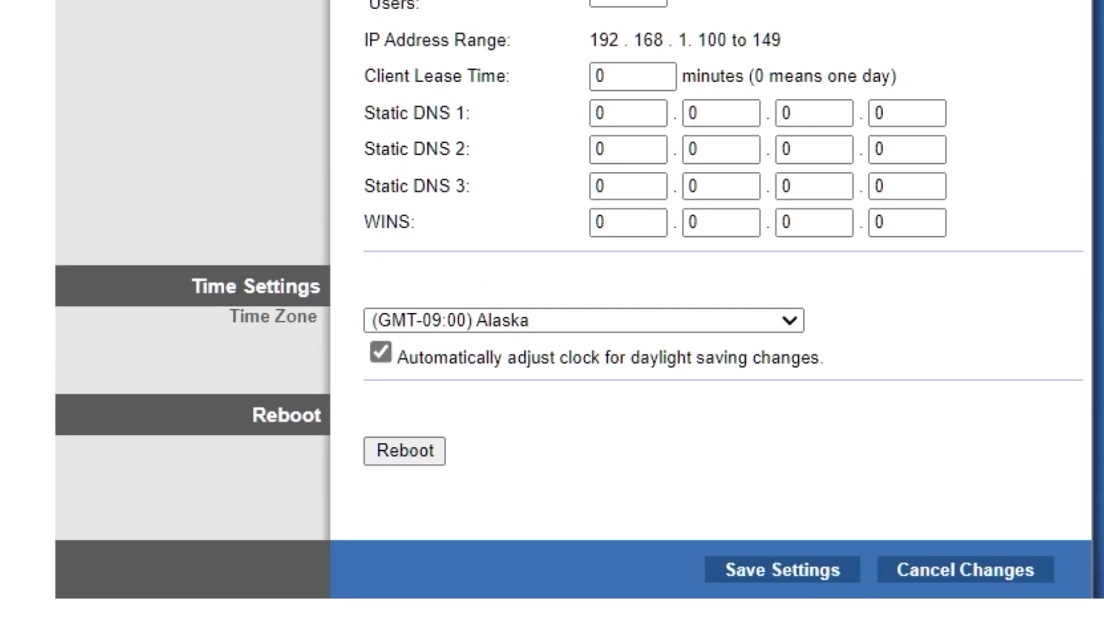
click(406, 454)
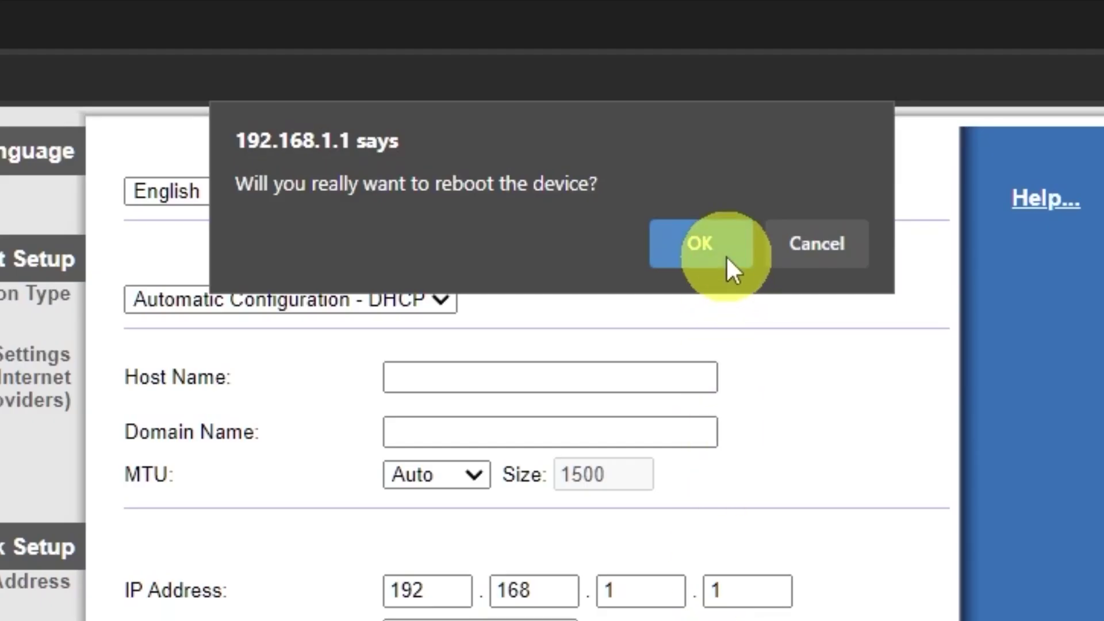
click(662, 267)
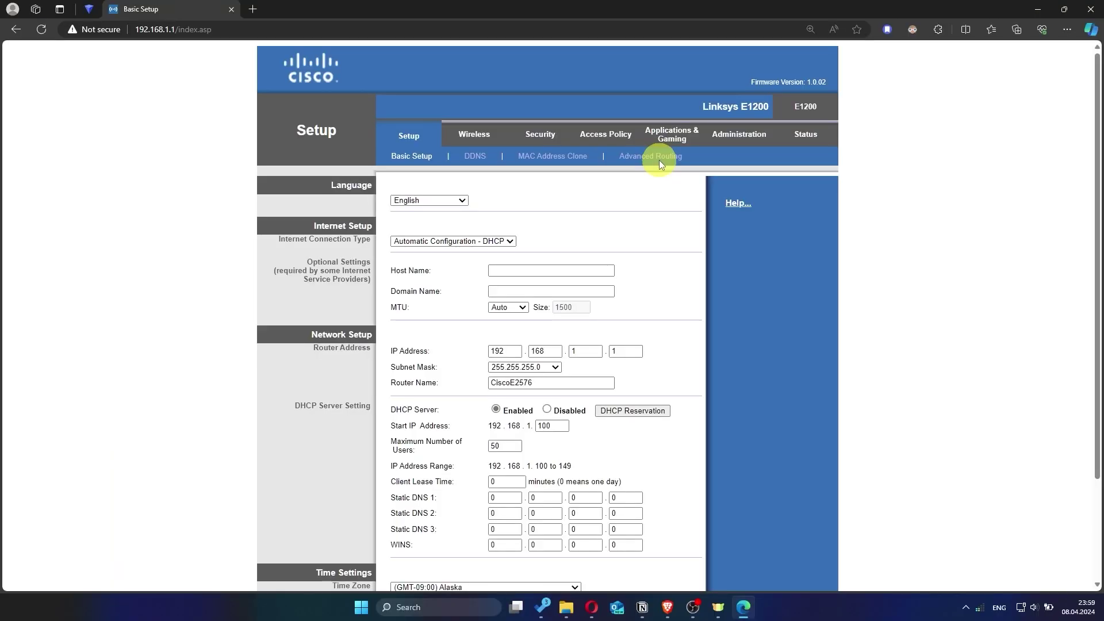
- Test browsing with an 'hh' search in a new tab, then close it
click(253, 8)
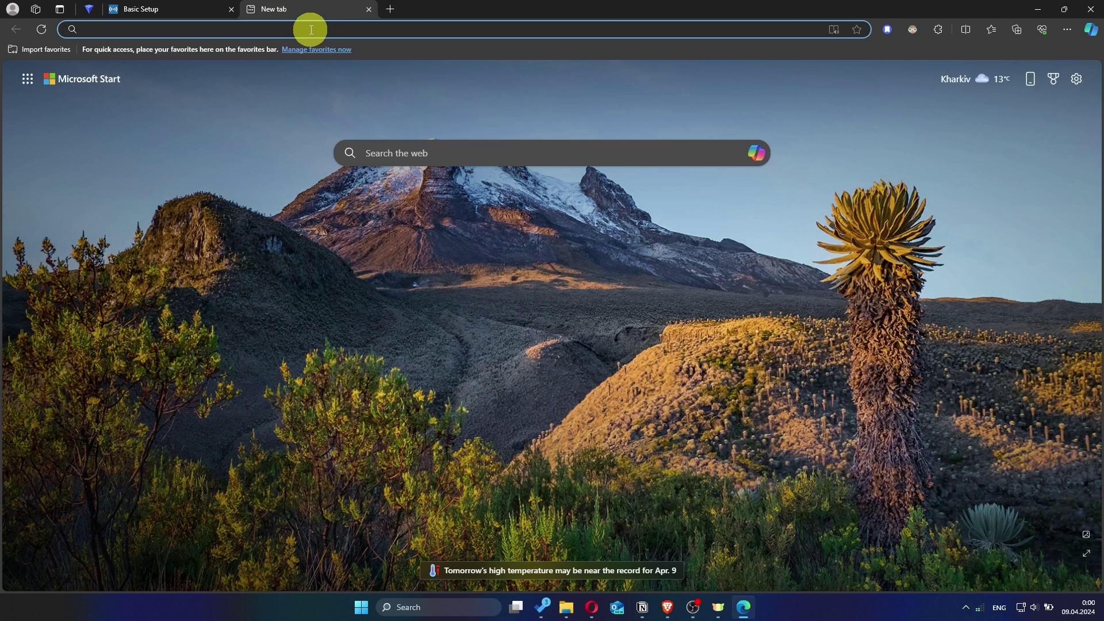
text(hhh)
key(Return)
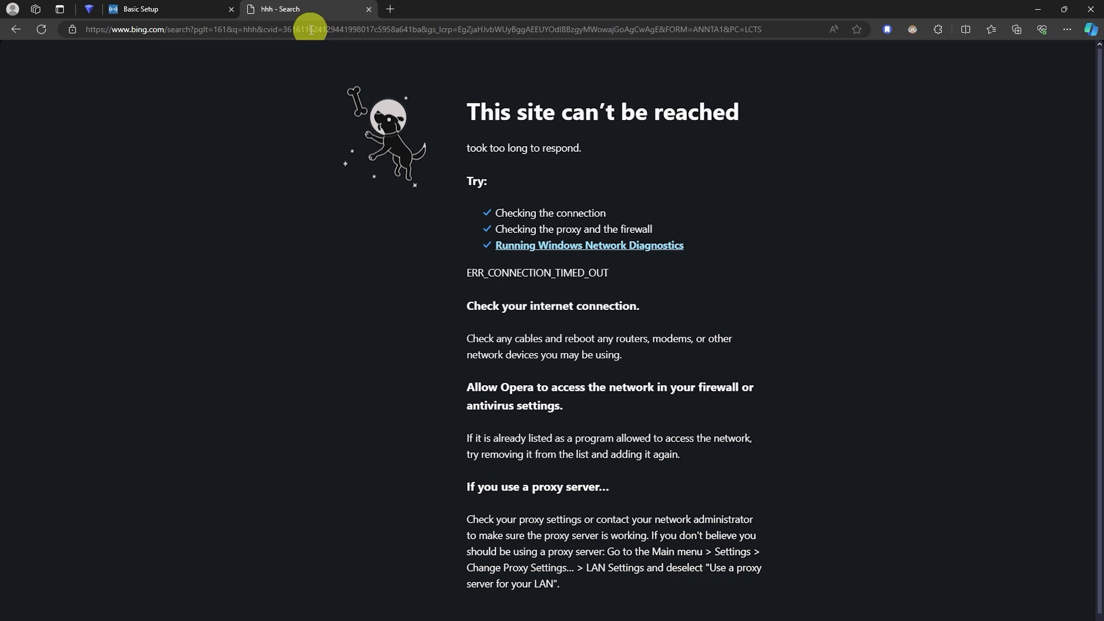
click(369, 9)
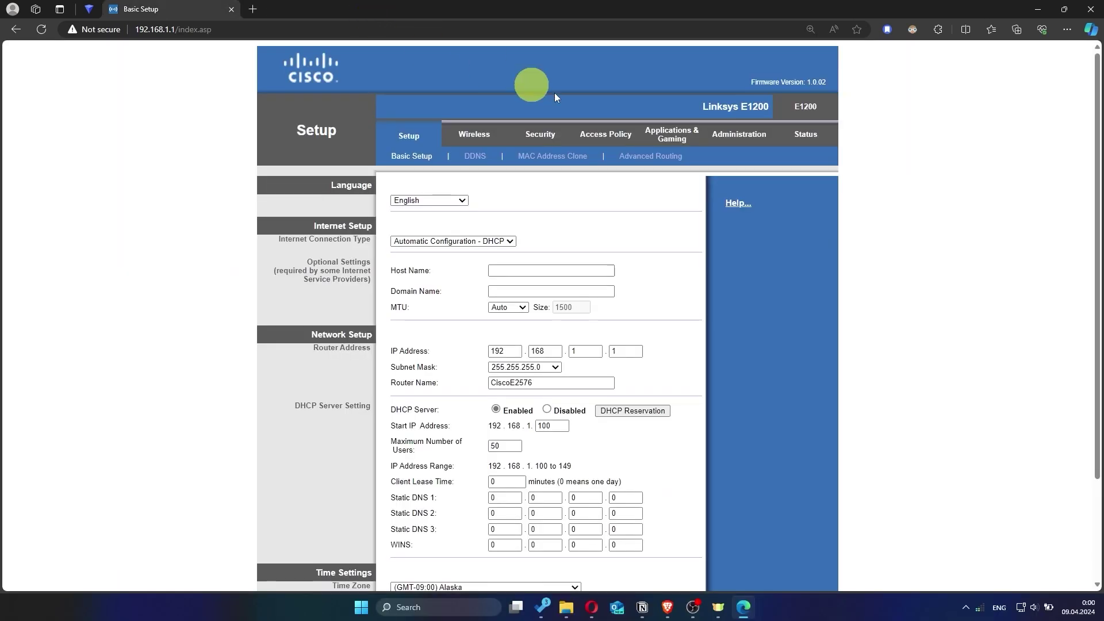